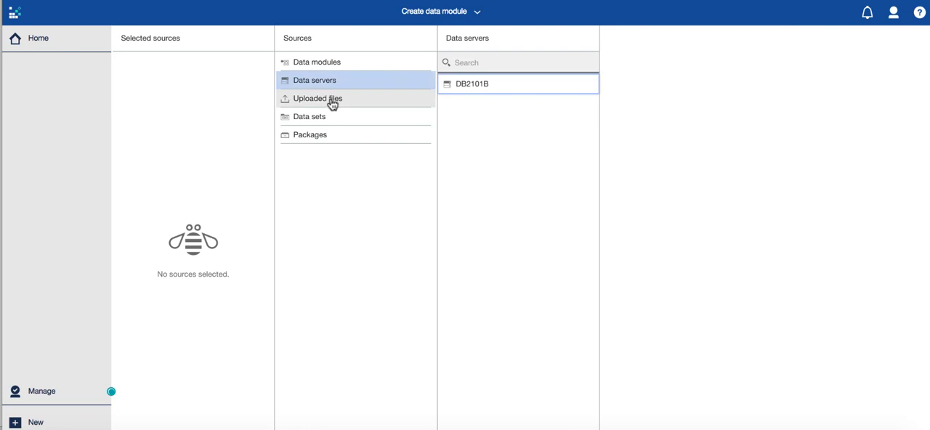
left_click(326, 119)
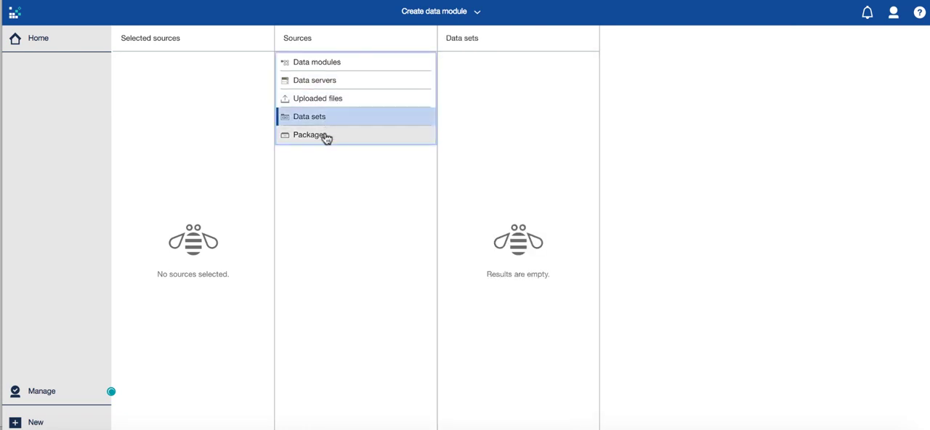
left_click(326, 136)
left_click(326, 119)
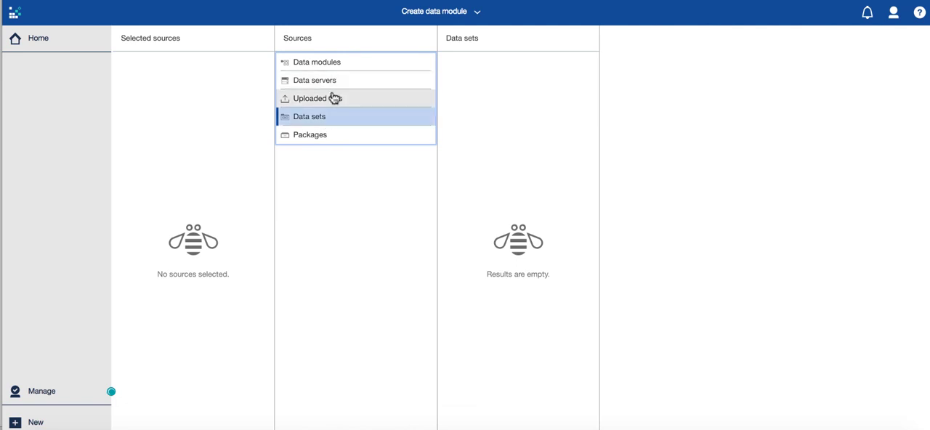
Search the uploaded files for "work" and select Boston_Reactive_WorkOrders.csv as a source
left_click(333, 98)
left_click(470, 62)
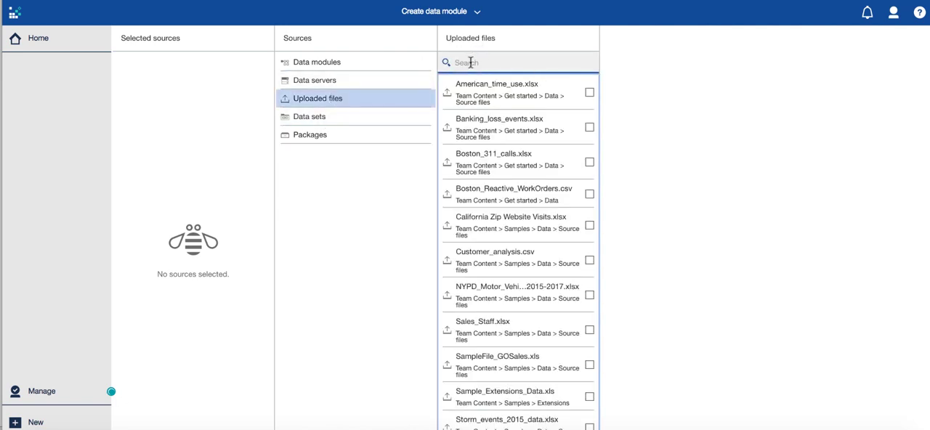
type("work")
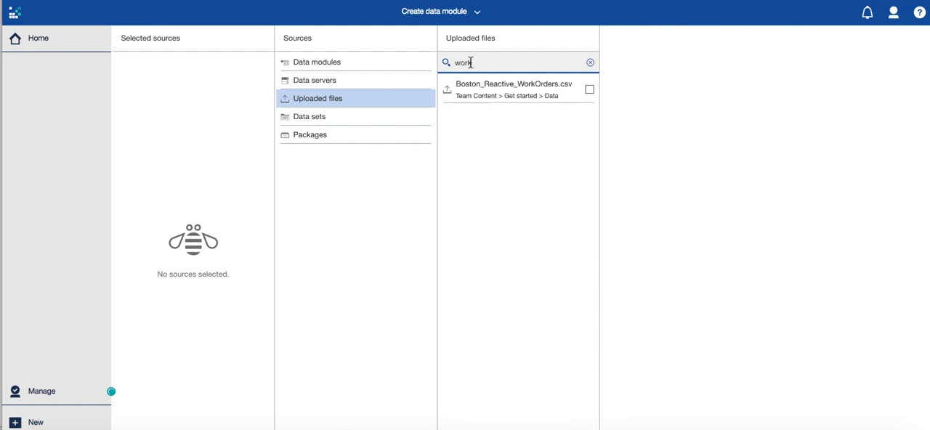
left_click(589, 90)
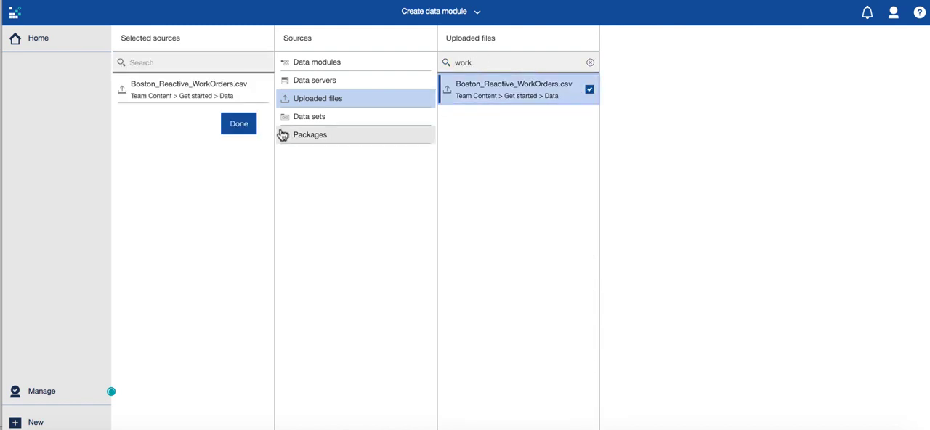
Search the data modules for "ass", add Asset Companies Data Module as a second source and finish the source selection
left_click(353, 64)
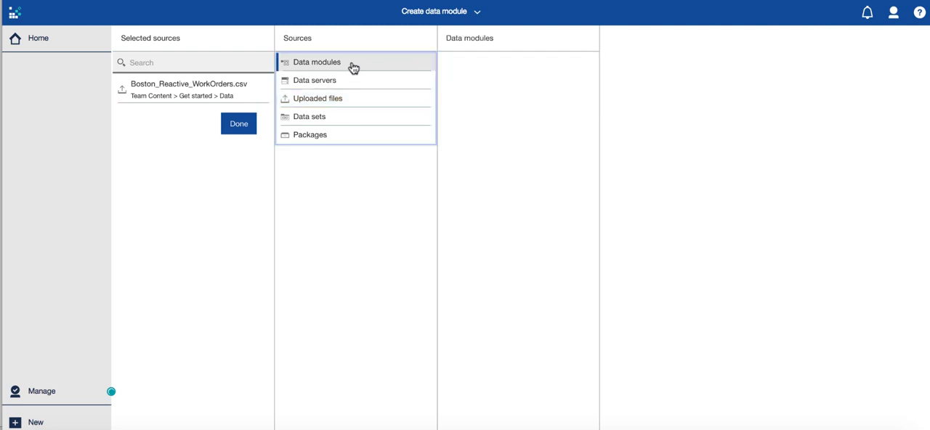
left_click(454, 62)
type("ass")
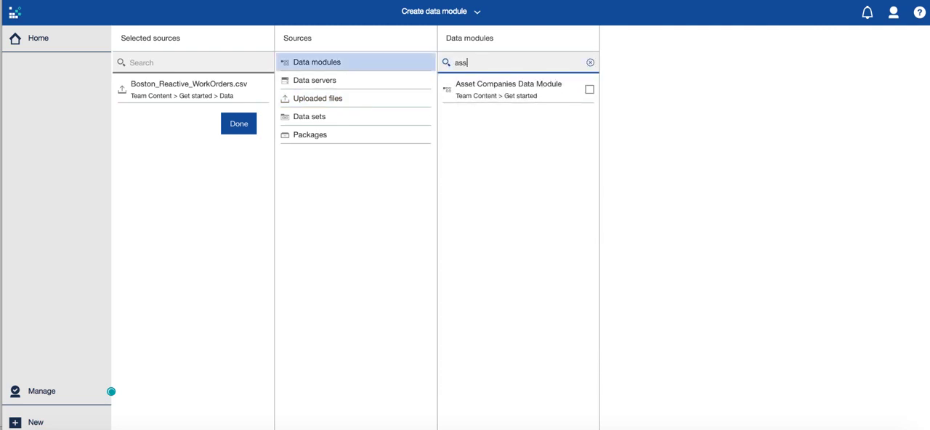
left_click(588, 91)
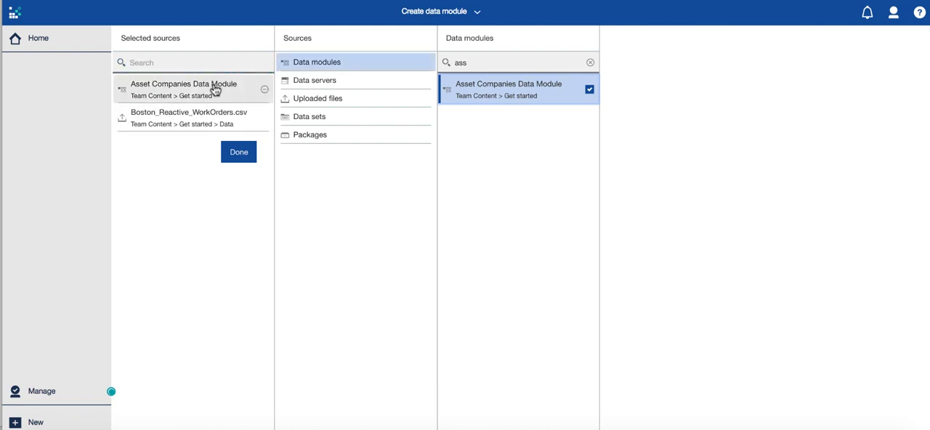
left_click(373, 104)
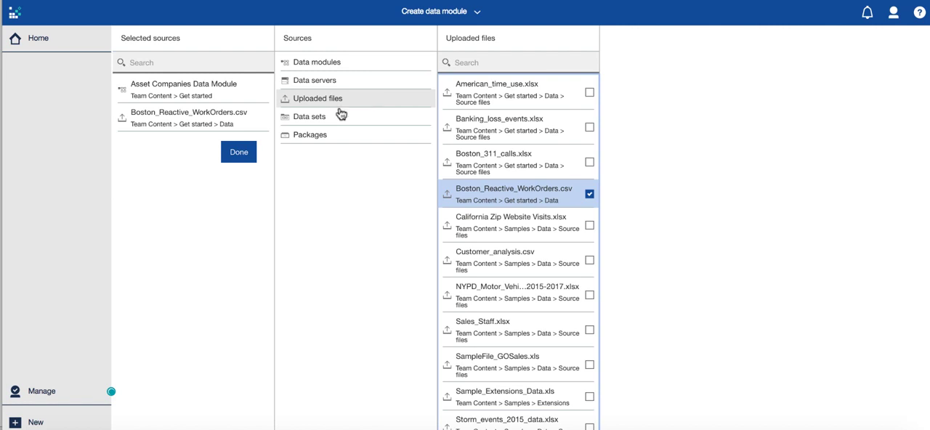
left_click(246, 152)
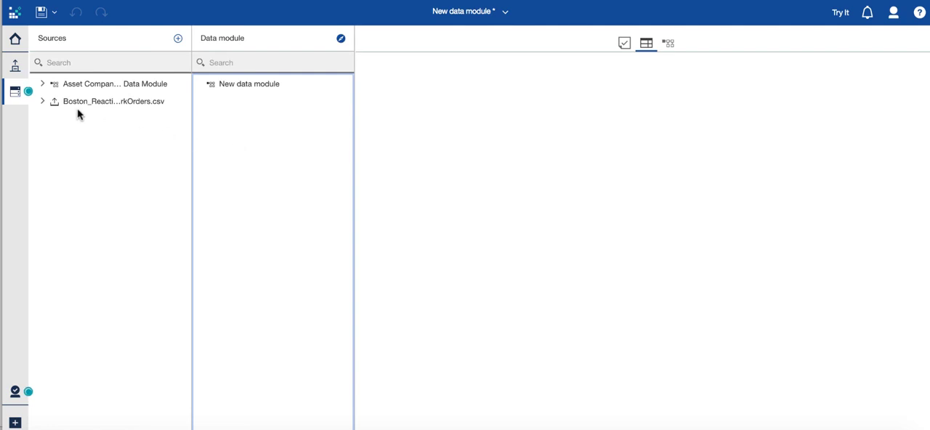
left_click(43, 85)
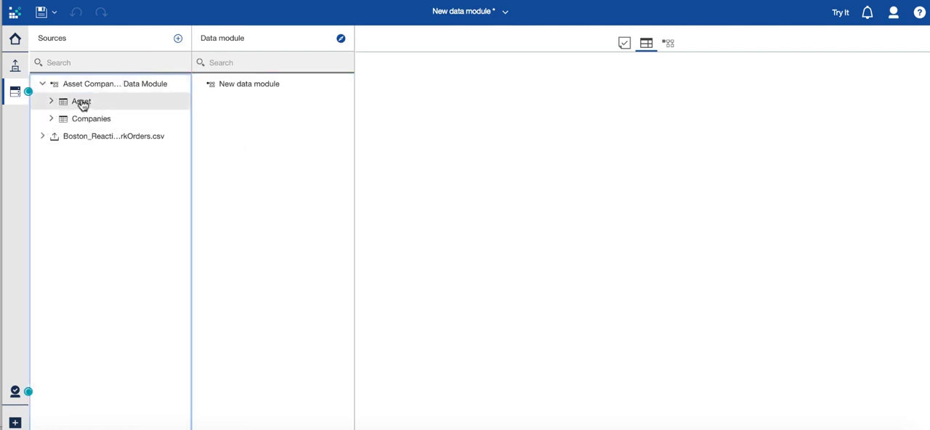
left_click_drag(82, 104, 234, 96)
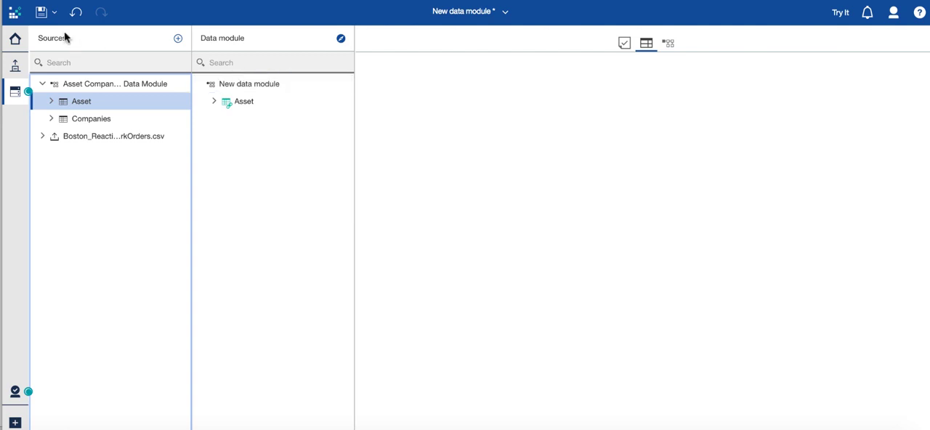
left_click(75, 11)
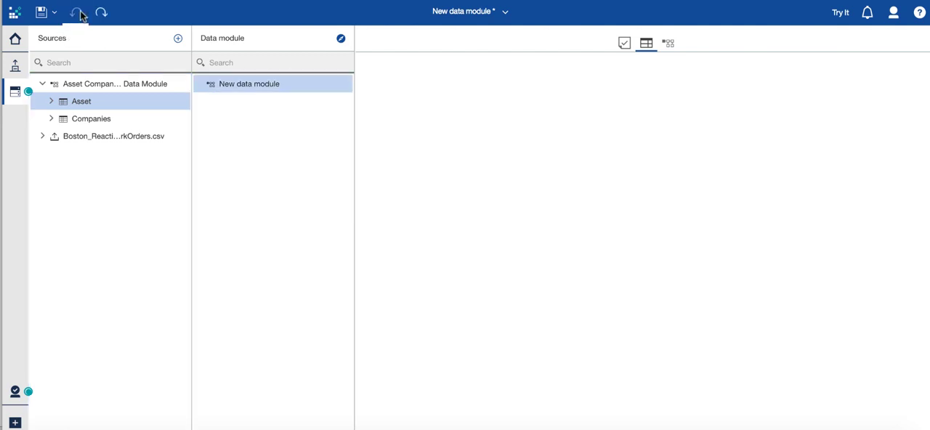
Add the whole Asset Companies Data Module source and the Boston_Reactive_WorkOrders.csv source to the new data module
left_click(83, 92)
left_click_drag(83, 92, 226, 109)
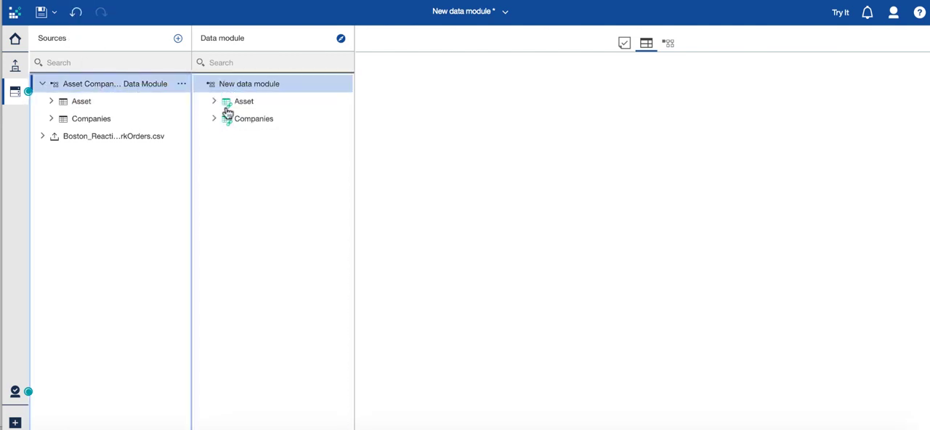
left_click(136, 139)
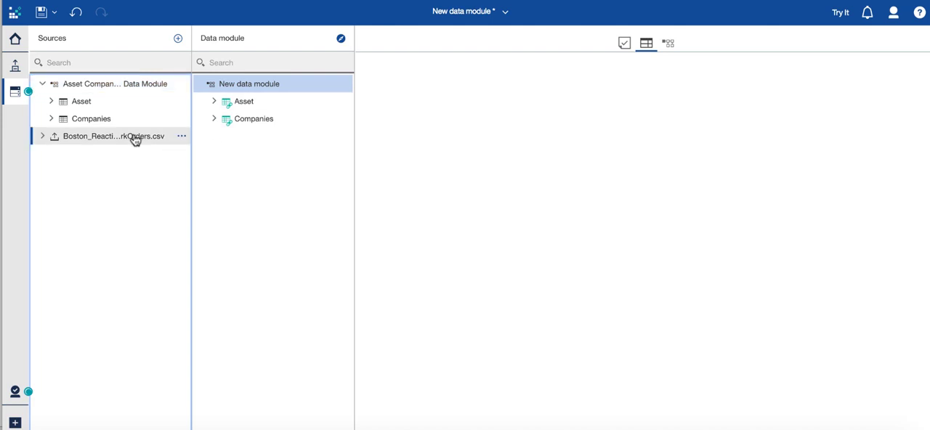
left_click_drag(135, 139, 228, 139)
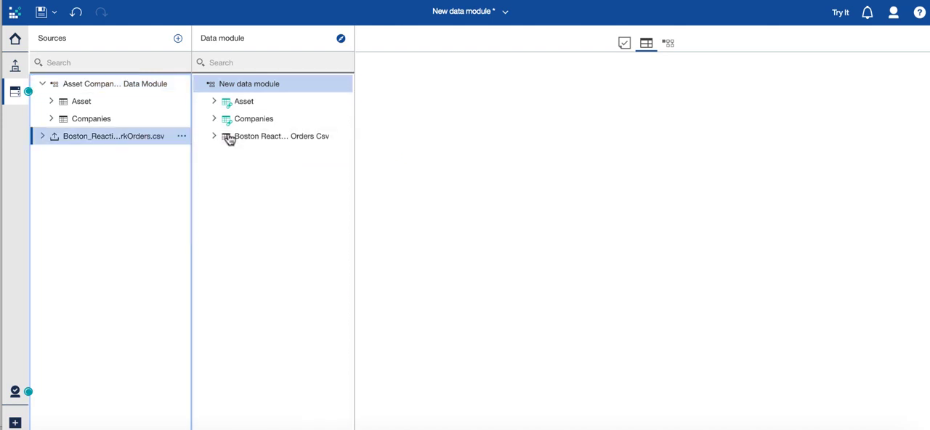
Show the data module's relationship diagram and start creating a relationship from the Asset table
left_click(669, 43)
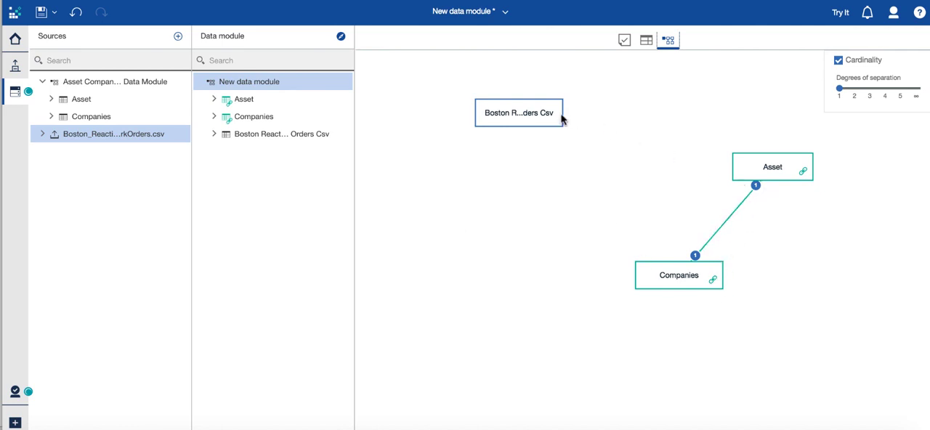
left_click(516, 111)
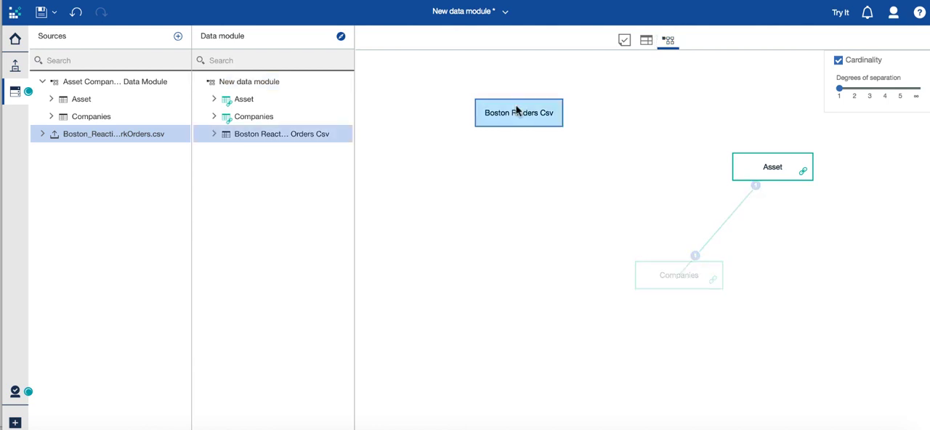
left_click(773, 177)
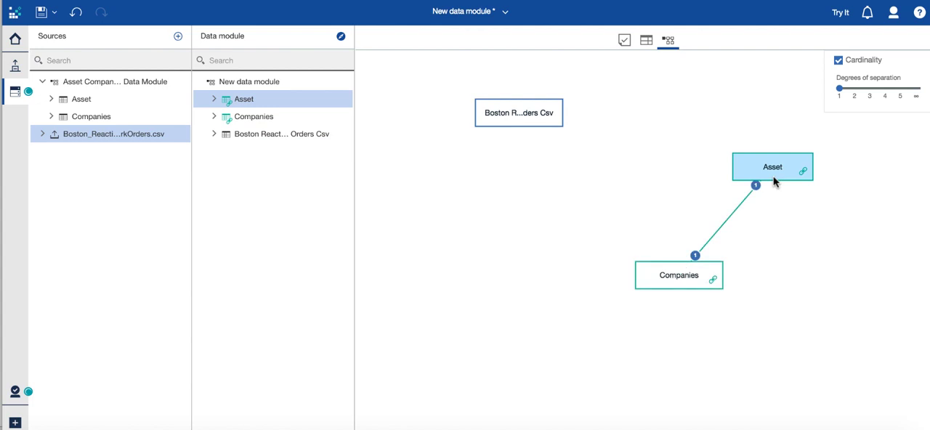
right_click(780, 173)
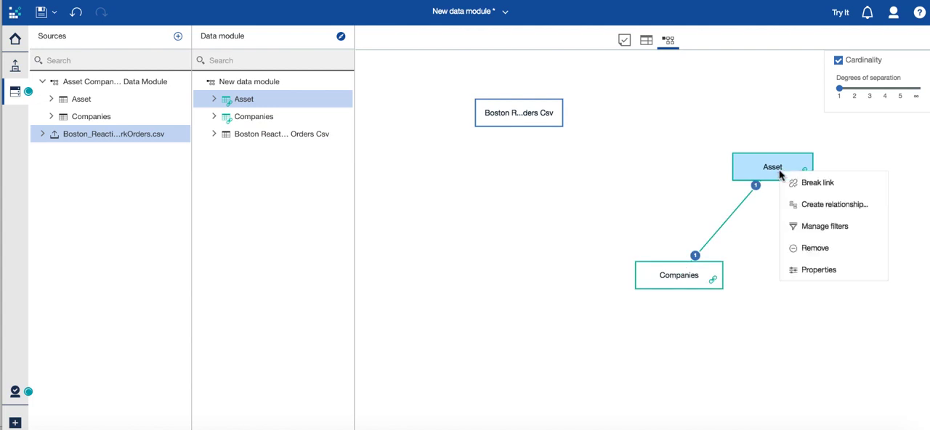
left_click(802, 206)
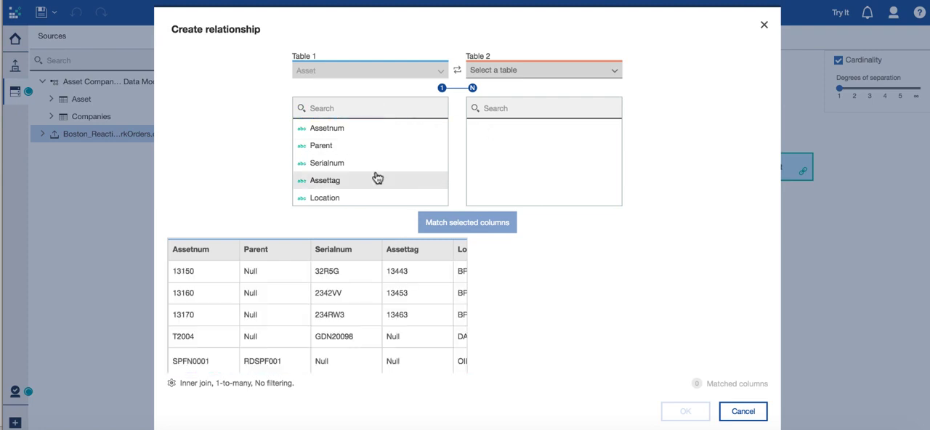
Search the Asset table's columns for "as" and select Assetnum as the column to match
scroll(376, 176, "down", 10)
scroll(375, 177, "up", 10)
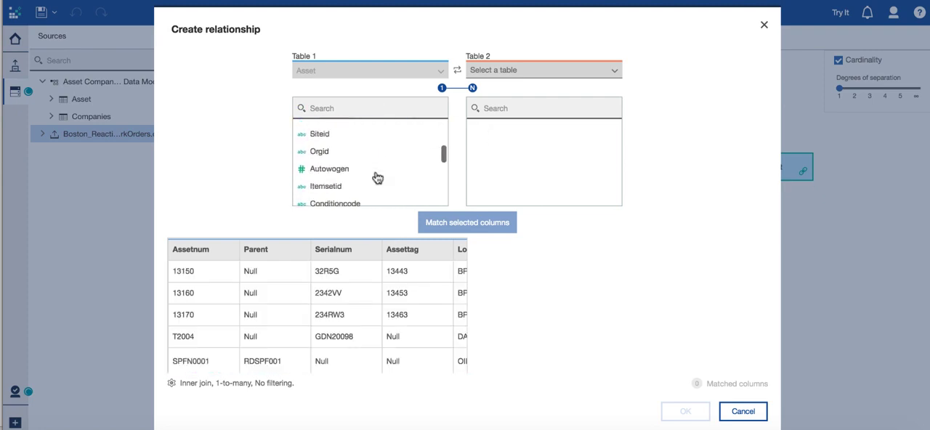
left_click(334, 107)
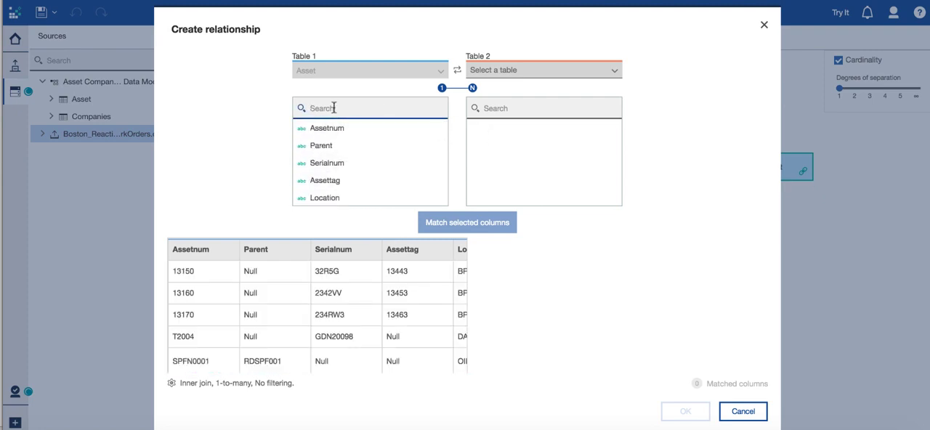
type("wor")
key("BackSpace")
key("BackSpace")
key("BackSpace")
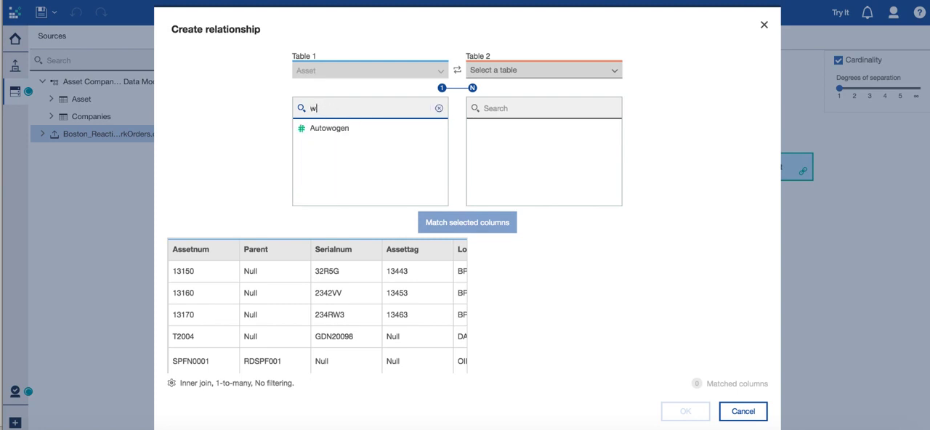
type("as")
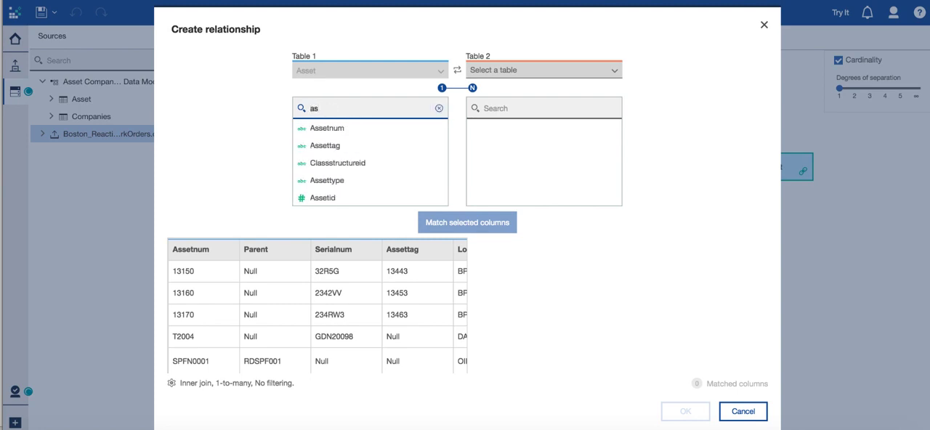
left_click(324, 131)
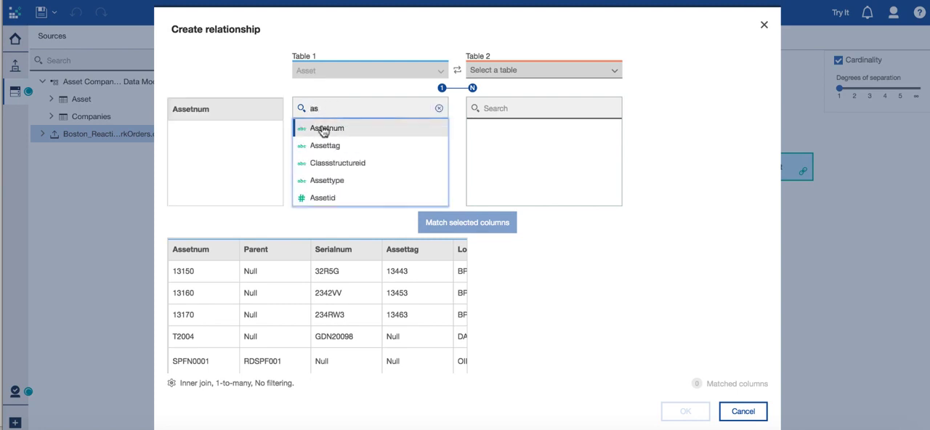
Set Boston Reactive Work Orders Csv as the second table, search its columns for "ass" and select the Asset column
left_click(615, 73)
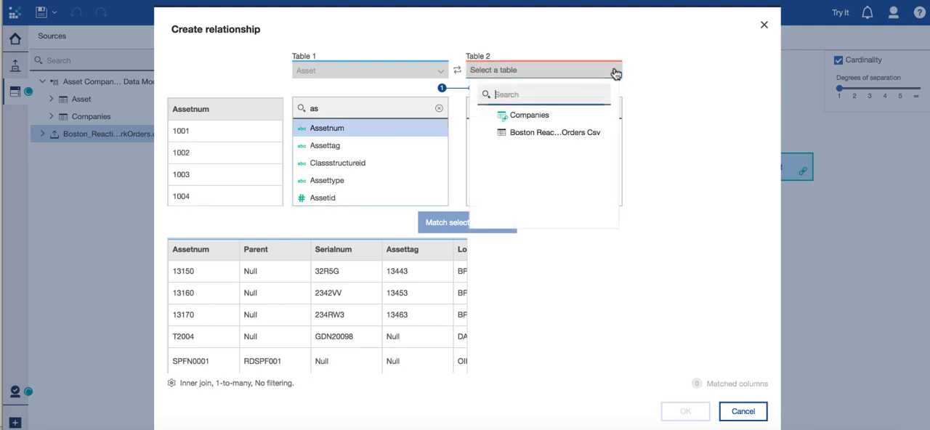
left_click(575, 135)
left_click(531, 109)
type("ass")
left_click(501, 134)
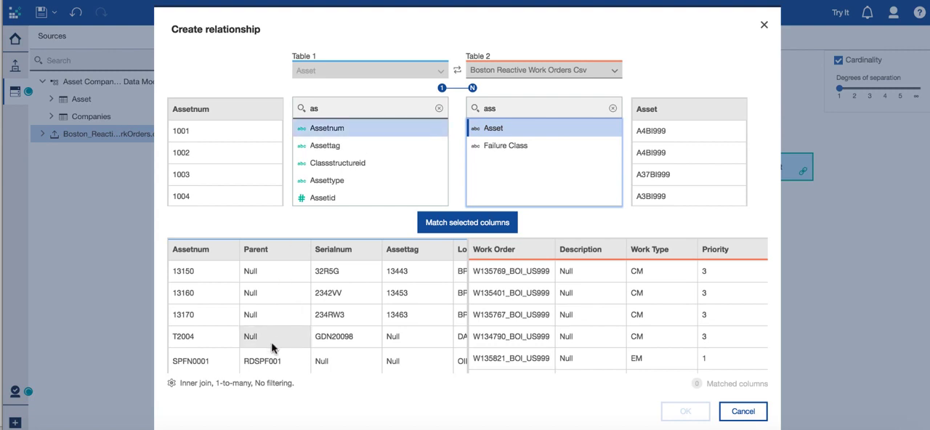
Match the selected columns with a left outer join, refresh the joined data preview and create the relationship
left_click(210, 386)
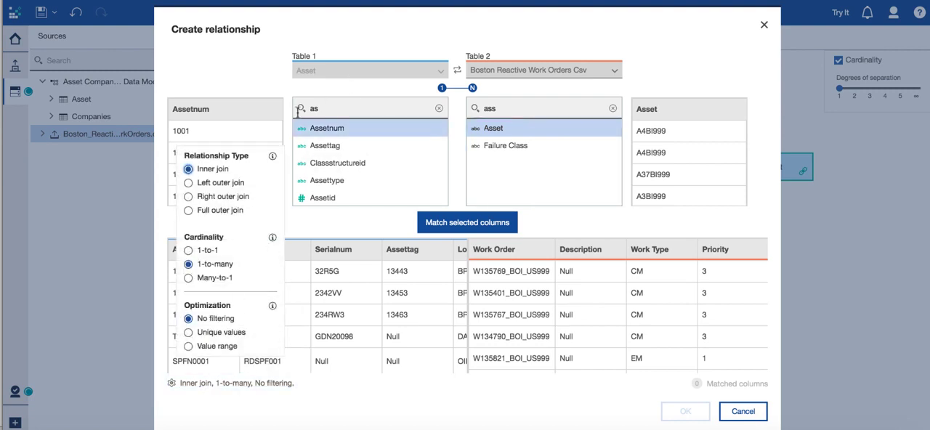
left_click(233, 184)
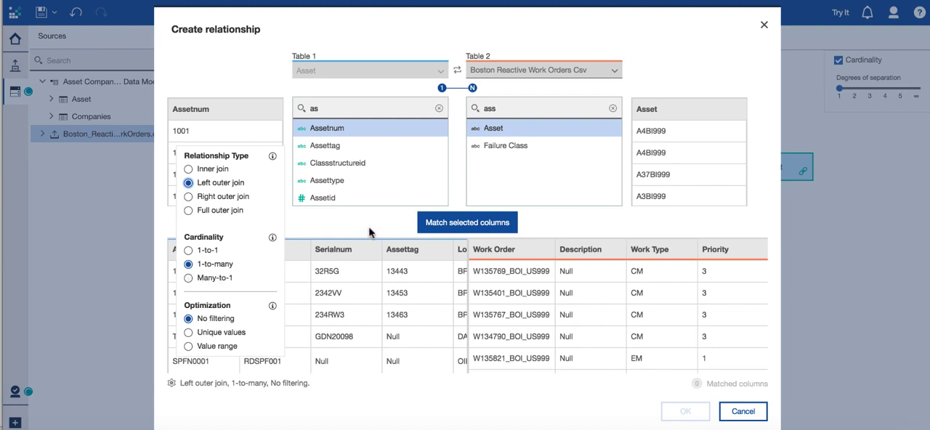
left_click(446, 223)
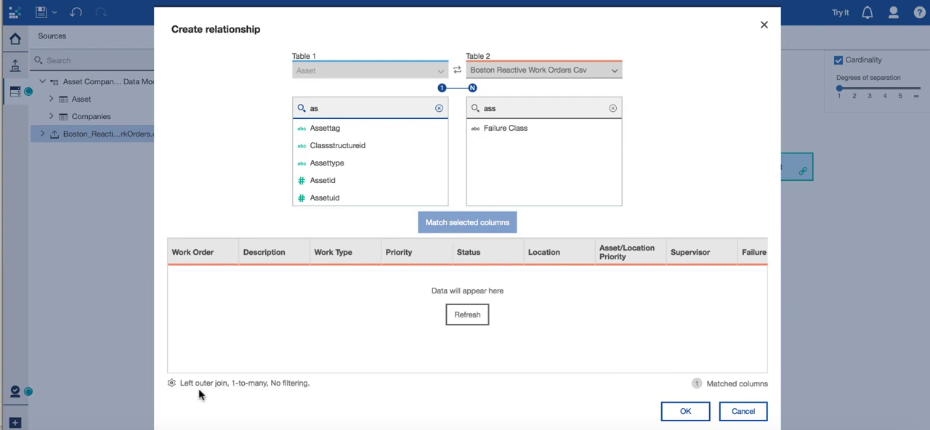
left_click(457, 318)
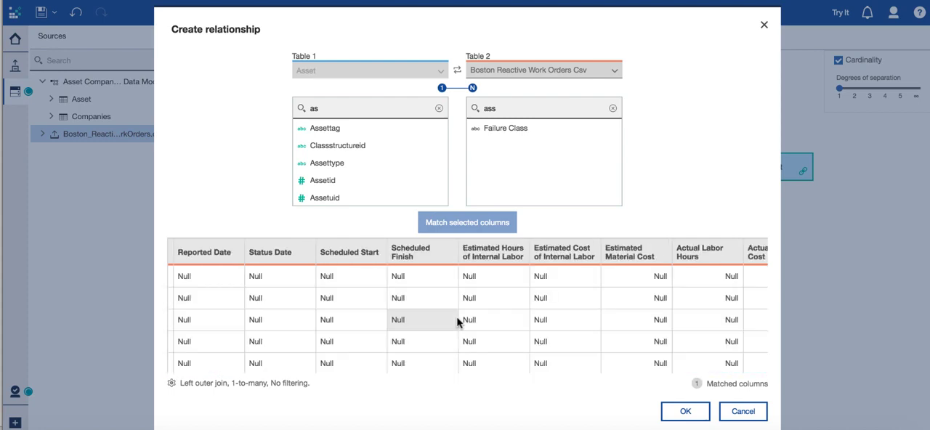
left_click(694, 412)
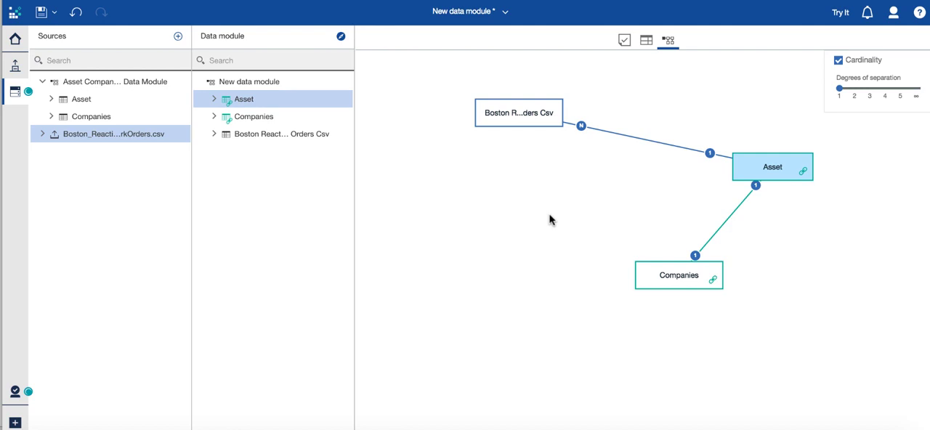
Save the data module as Asset WO Company Info in the dev data sources folder under My content
left_click(55, 15)
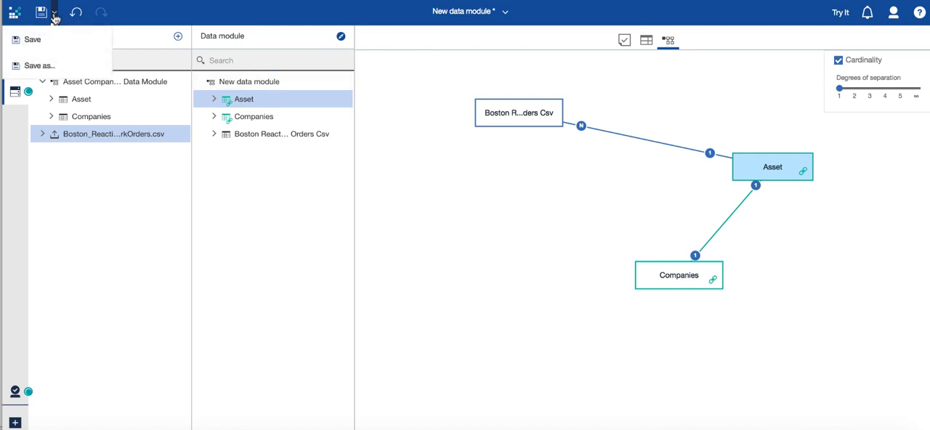
left_click(45, 66)
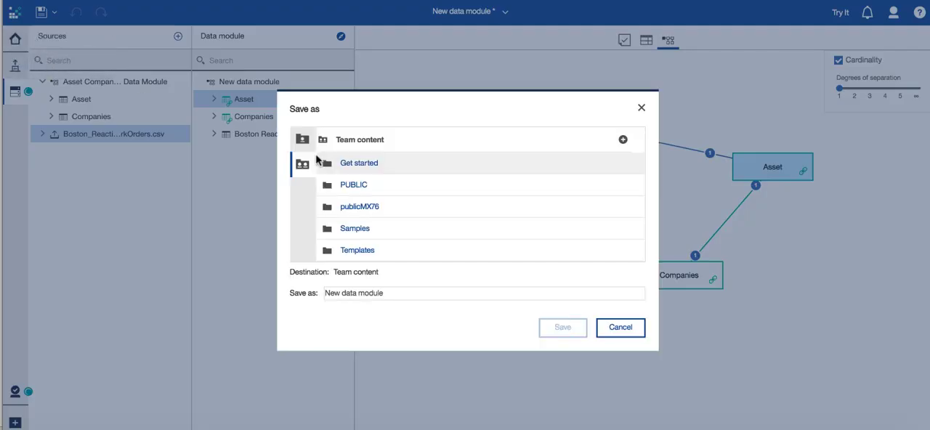
left_click_drag(384, 294, 292, 295)
type("Asset WO Company Info")
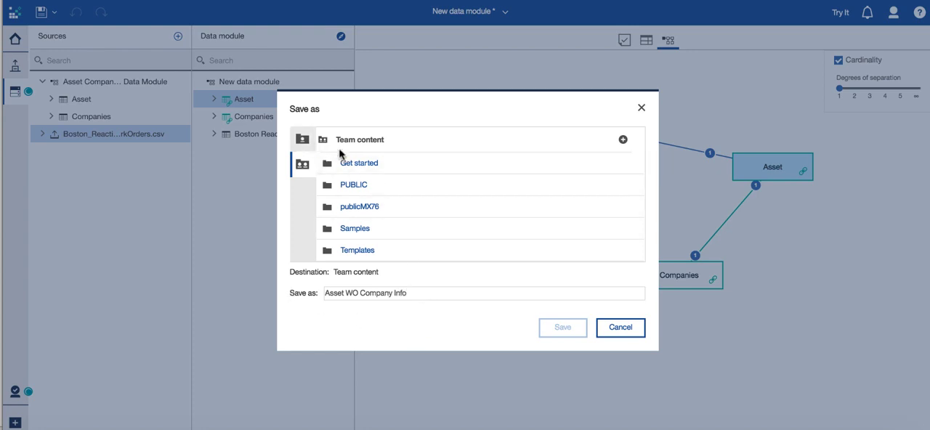
left_click(303, 138)
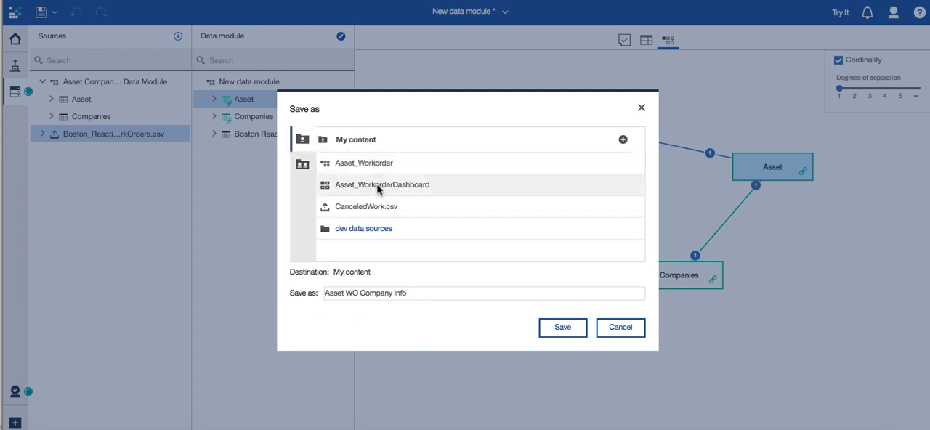
left_click(365, 230)
left_click(563, 328)
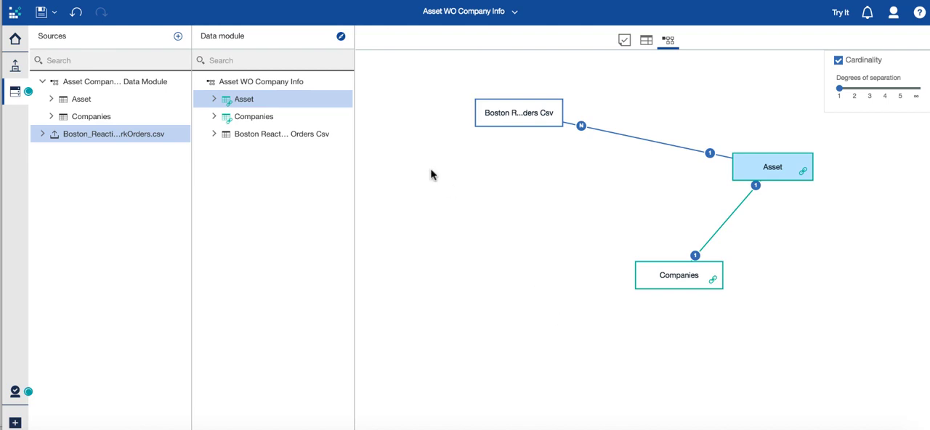
Create a new report from the home page using the Blank template
left_click(15, 40)
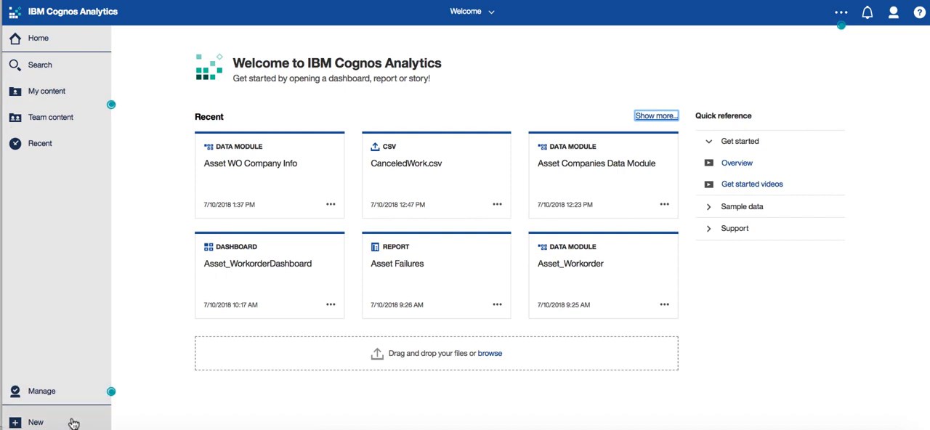
left_click(25, 422)
left_click(56, 207)
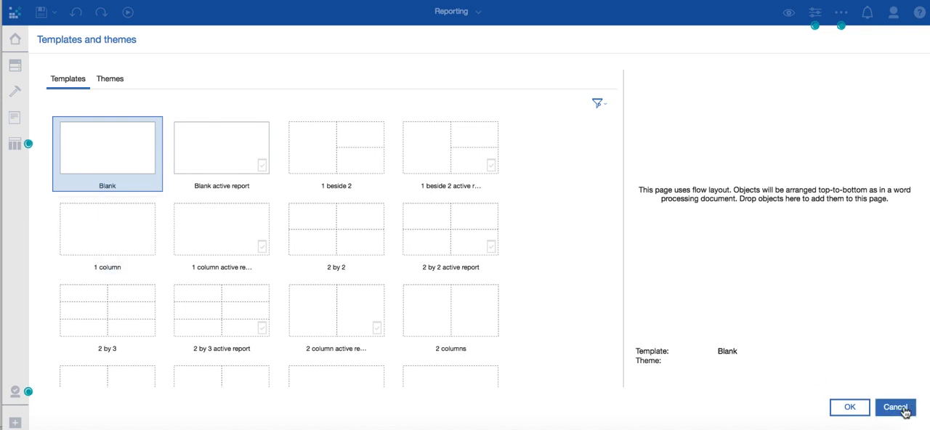
left_click(850, 411)
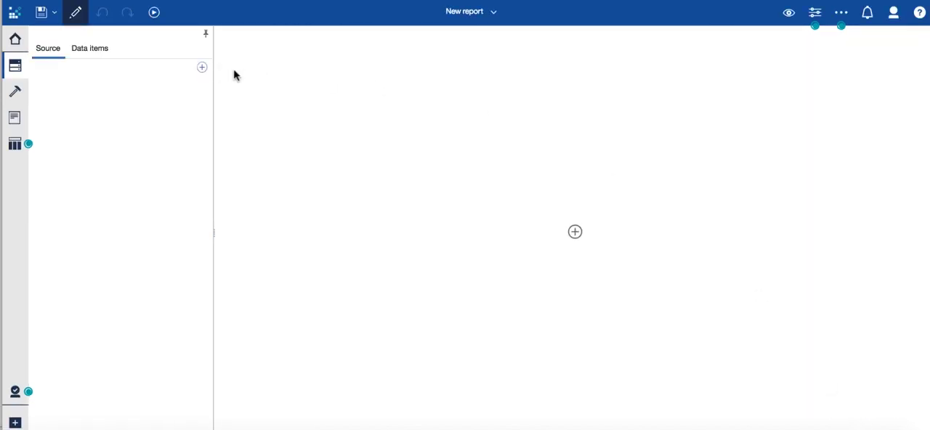
Add the Asset WO Company Info data module from My content > dev data sources as the report's source
left_click(202, 68)
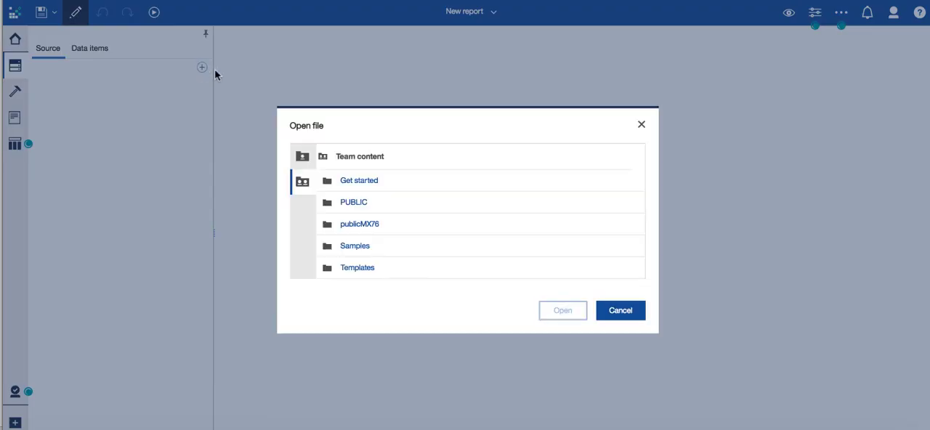
left_click(302, 157)
left_click(352, 202)
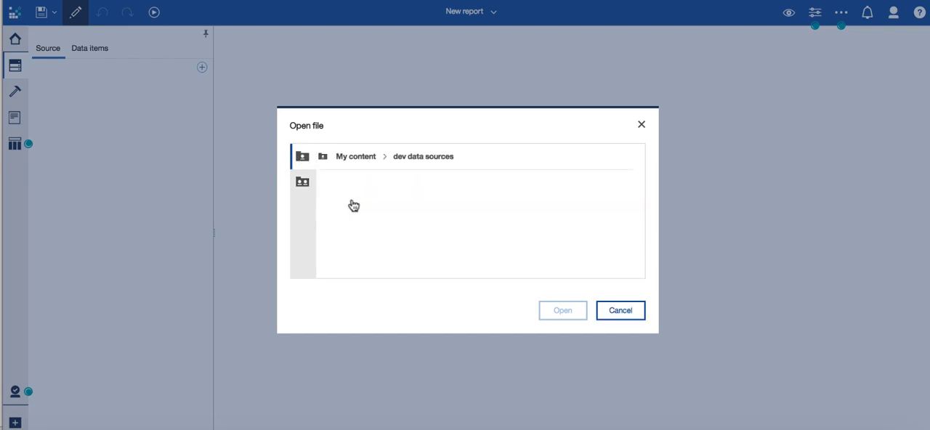
left_click(353, 205)
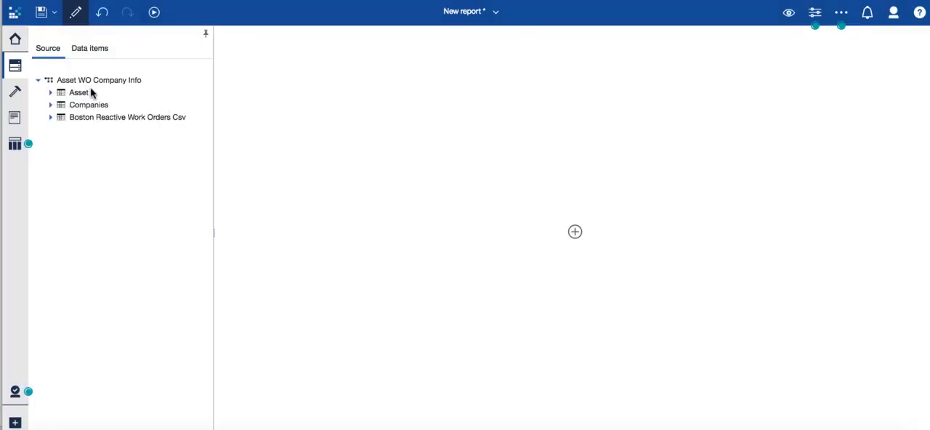
Expand the Asset table in the report's source and display the toolbox of insertable report objects
left_click(50, 93)
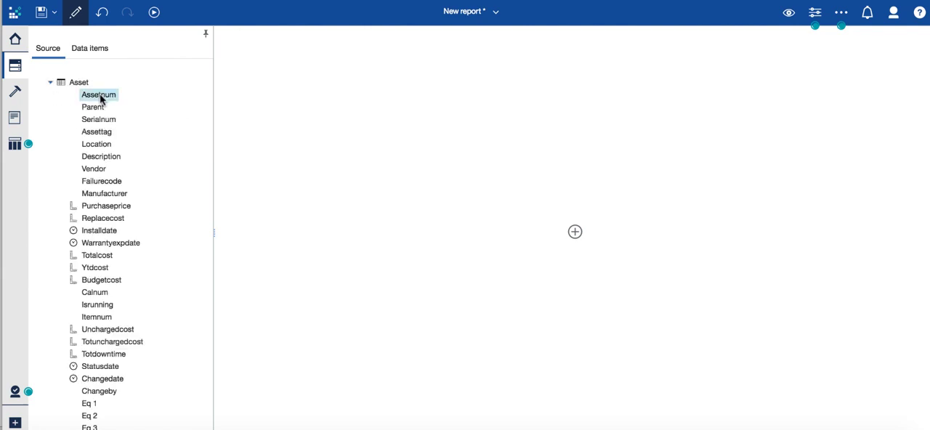
left_click(15, 146)
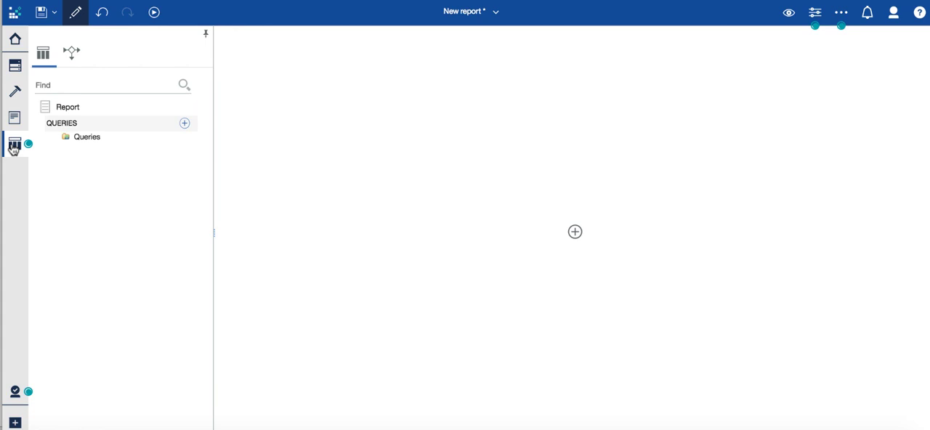
left_click(15, 93)
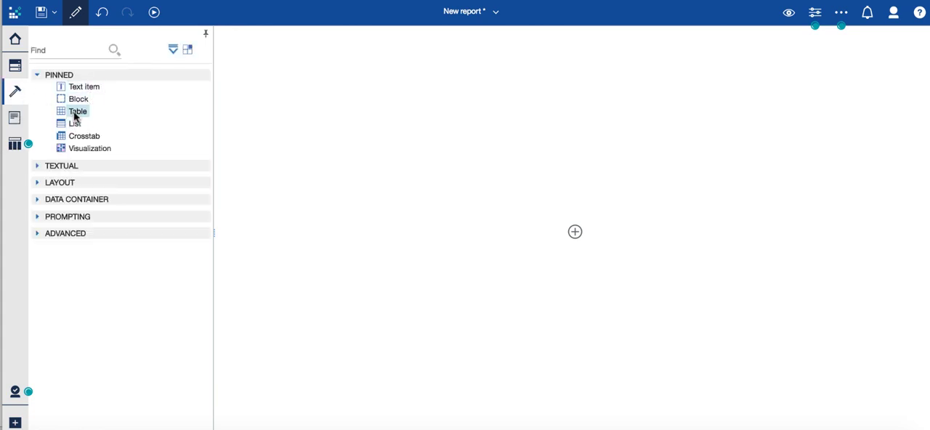
left_click_drag(75, 116, 270, 58)
left_click(471, 285)
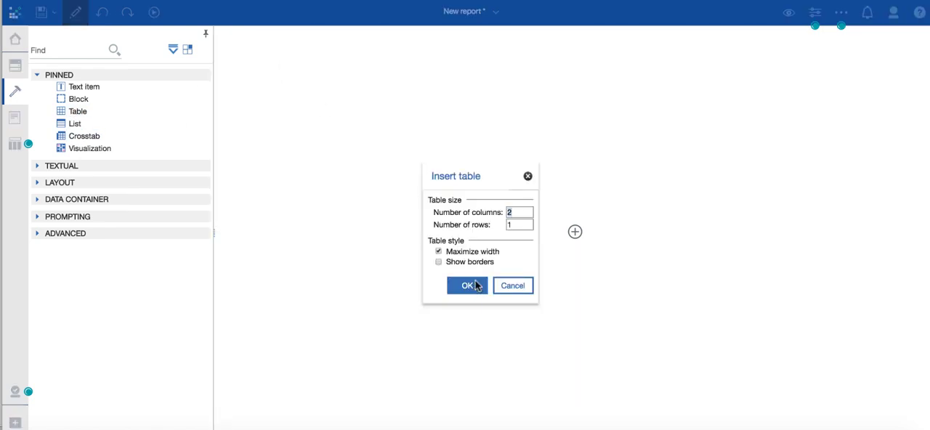
left_click(528, 175)
Insert a List object into the blank report page and bring the source tables back into view
left_click_drag(64, 125, 575, 233)
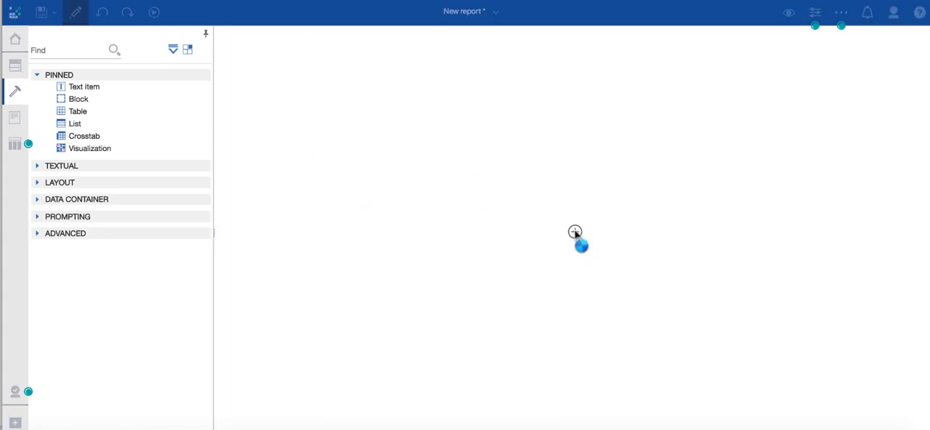
left_click(488, 285)
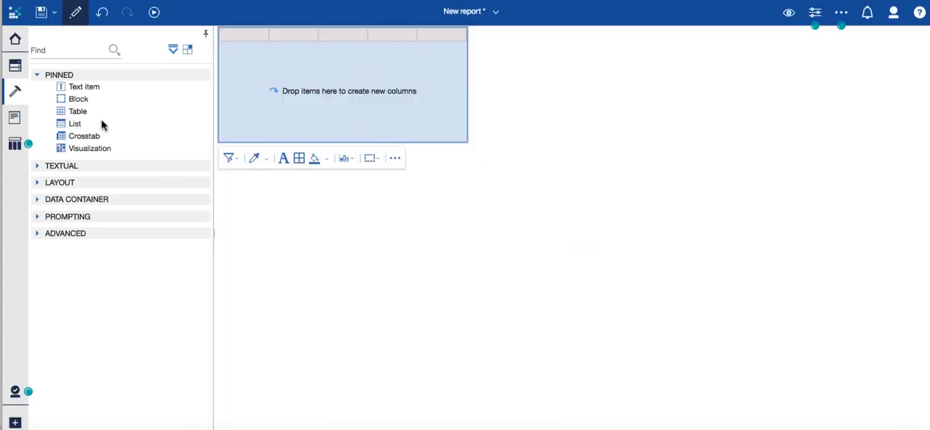
left_click(17, 66)
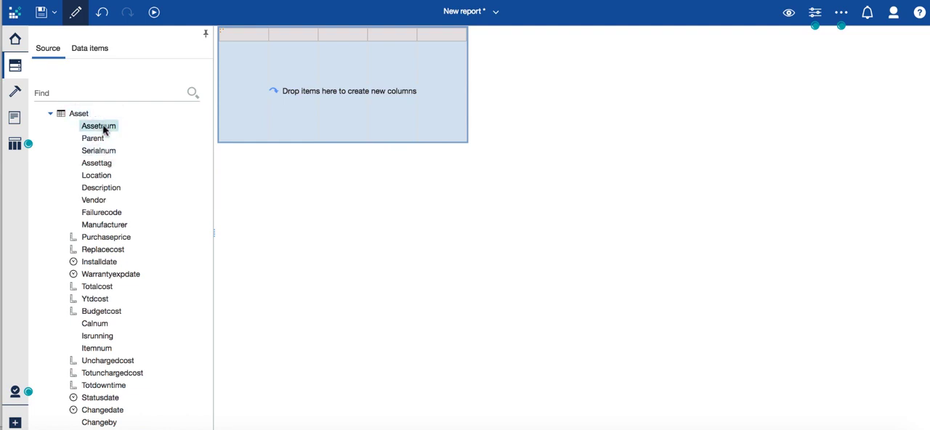
Add Assetnum from the Asset table as the list's first column and expand the Companies table in its place
left_click_drag(104, 127, 223, 74)
left_click(50, 114)
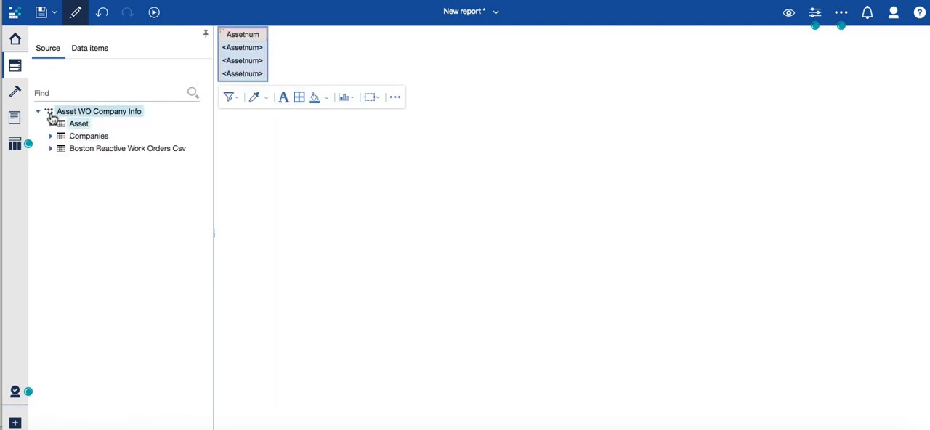
left_click(51, 135)
left_click_drag(97, 128, 267, 72)
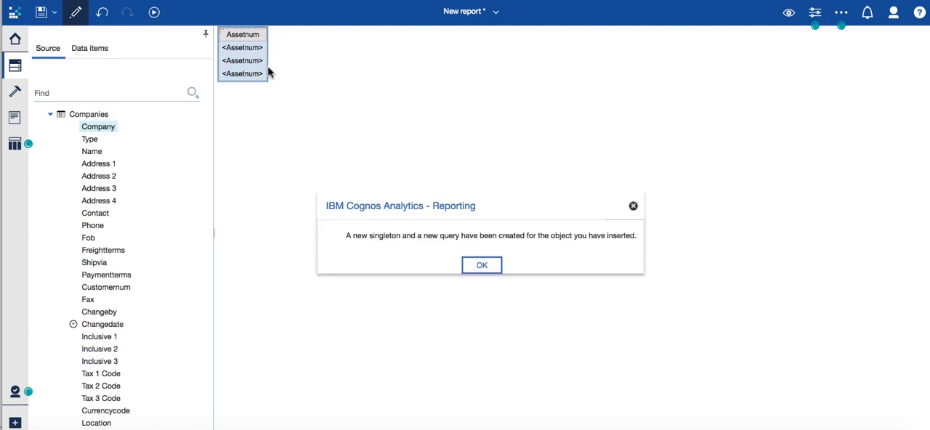
left_click(481, 266)
left_click(102, 13)
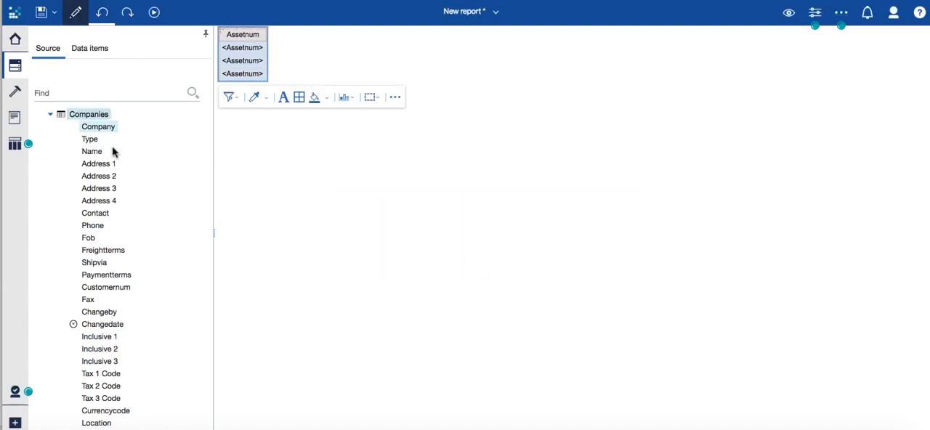
Add Company from Companies and Work Order from Boston Reactive Work Orders Csv as the list's second and third columns
left_click_drag(115, 126, 263, 56)
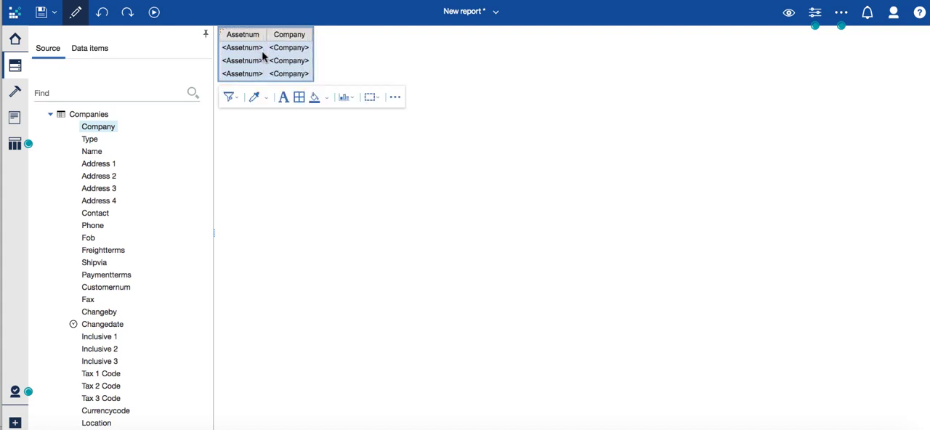
left_click(52, 118)
left_click(52, 149)
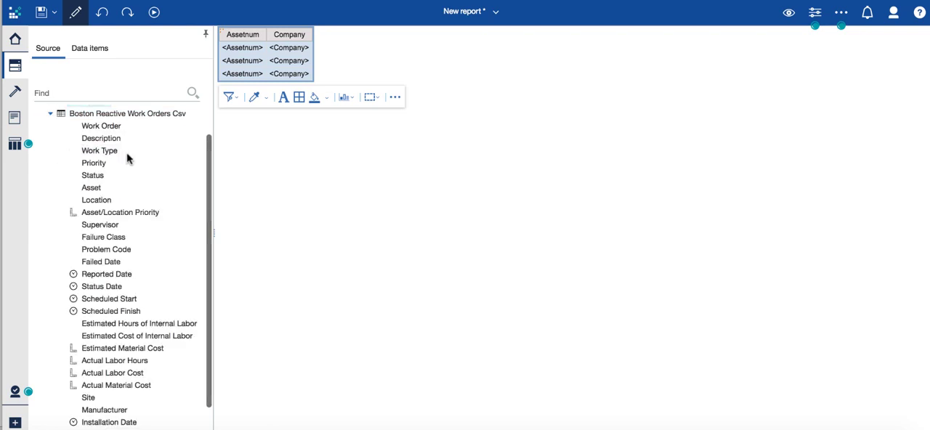
left_click_drag(110, 128, 311, 58)
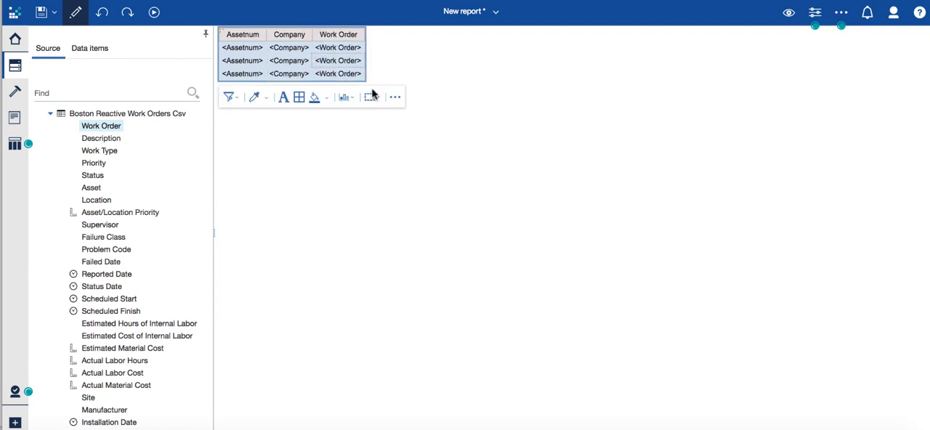
left_click(50, 114)
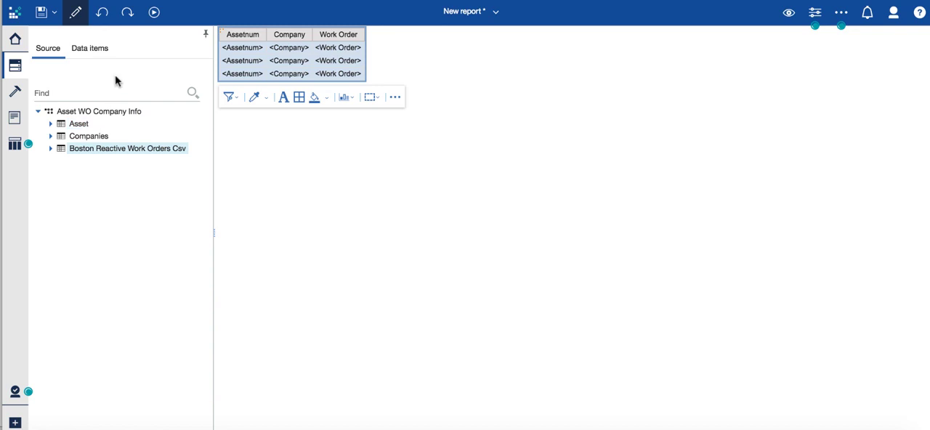
Run the report in HTML format
left_click(153, 12)
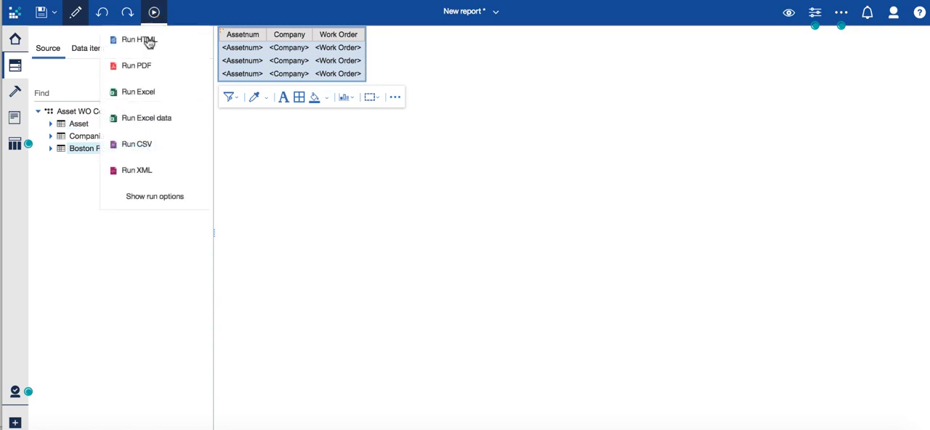
left_click(149, 42)
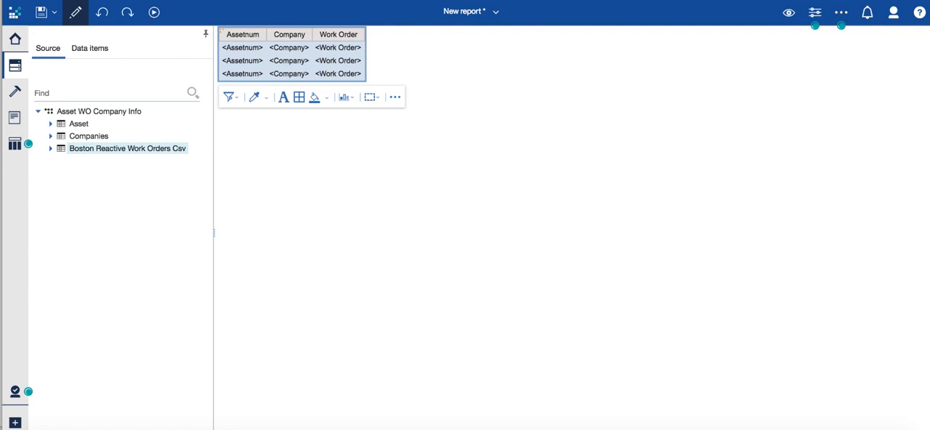
Return to the home page and show the source choices for creating another data module
left_click(15, 41)
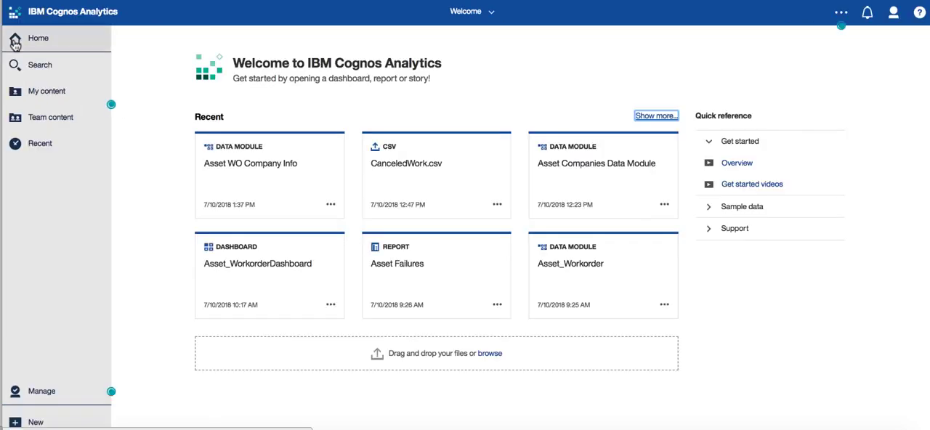
left_click(36, 424)
left_click(70, 340)
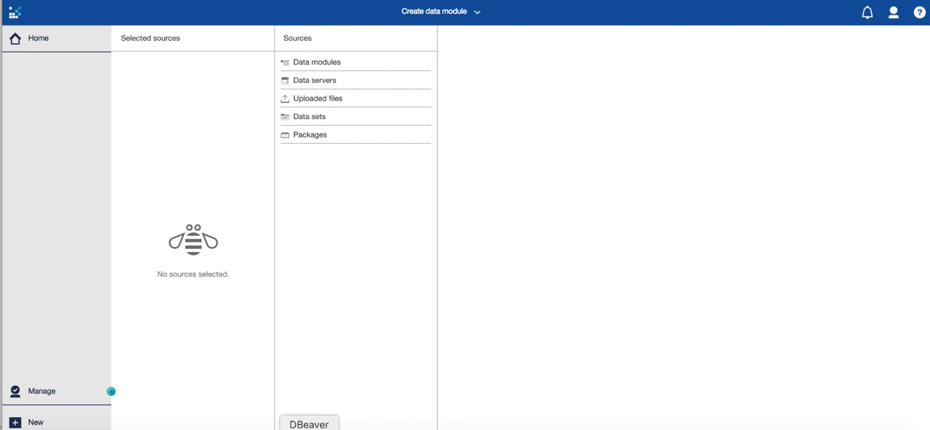
left_click(271, 429)
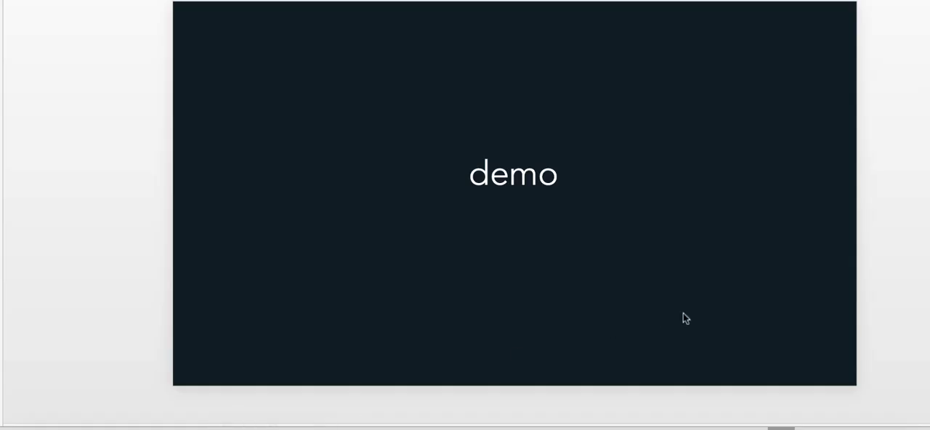
key("Right")
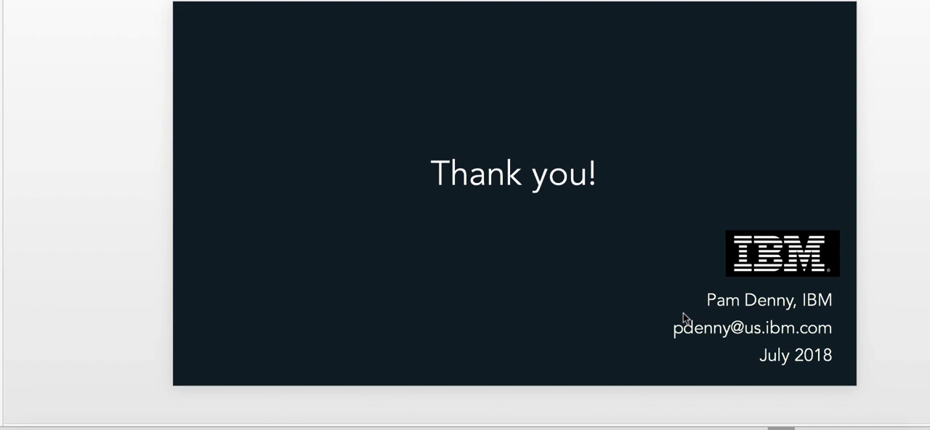
key("Right")
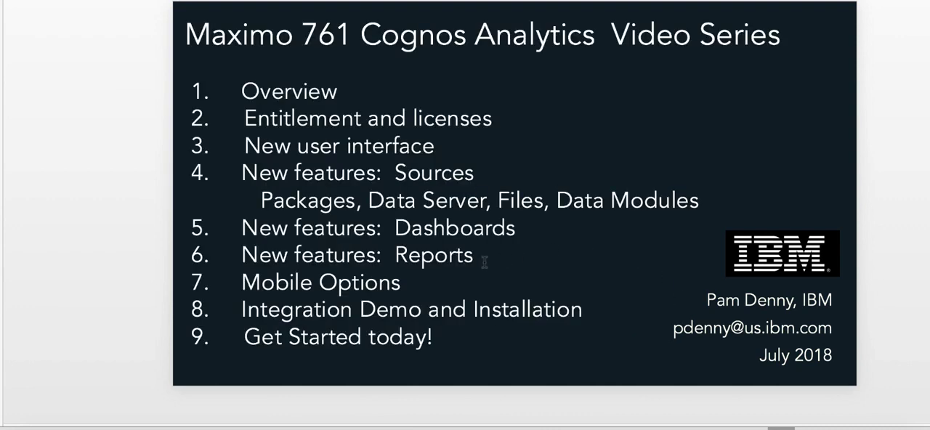